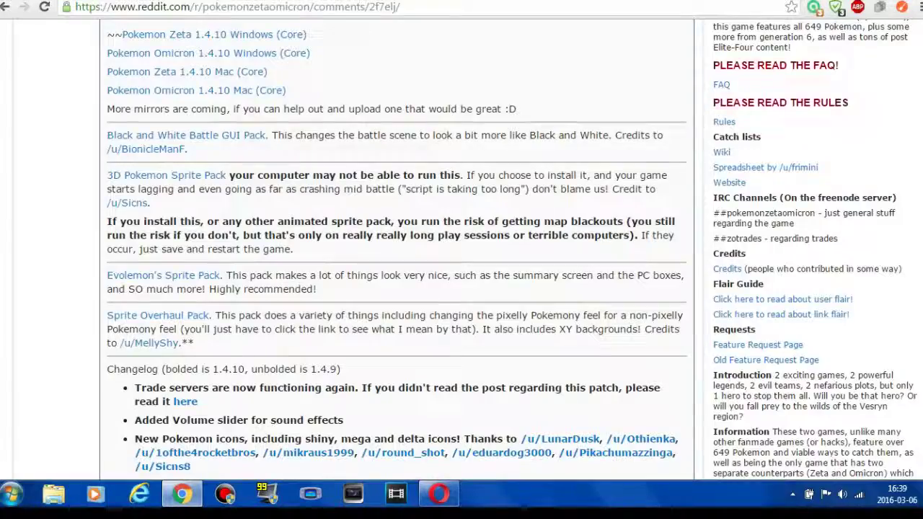
# - Examine the Pokemon Zeta/Omicron 1.4.10 post, including its patch and core downloads, sprite packs, changelog and comments
pyautogui.scroll(-5, 396, 252)
pyautogui.scroll(-9, 397, 252)
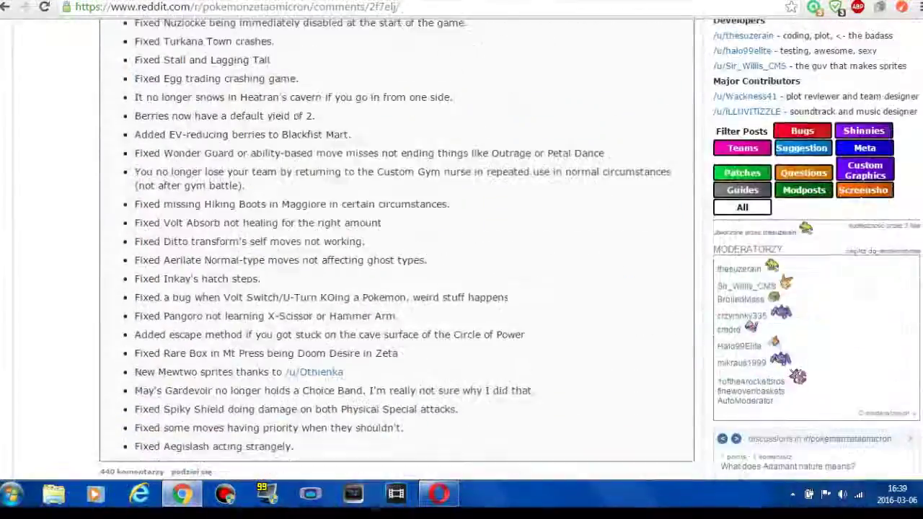
pyautogui.scroll(4, 397, 252)
pyautogui.scroll(-1, 396, 252)
pyautogui.scroll(9, 396, 252)
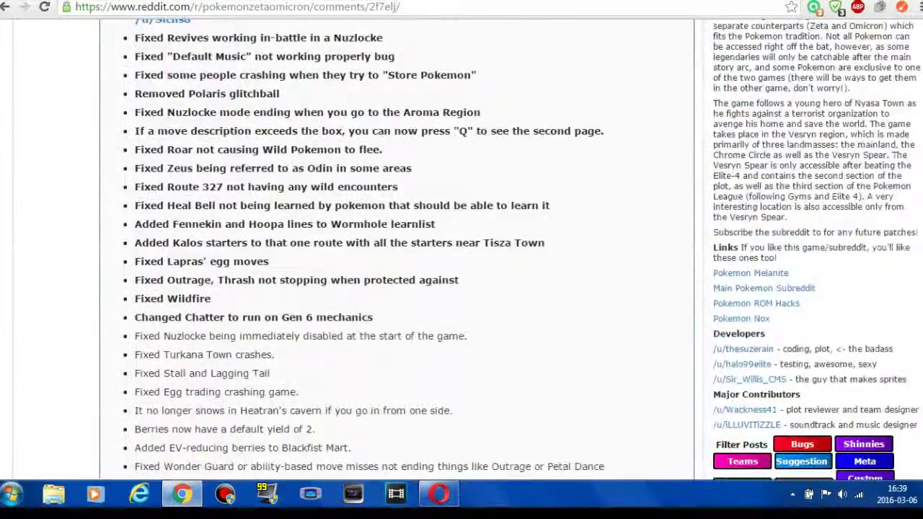
pyautogui.scroll(-15, 397, 252)
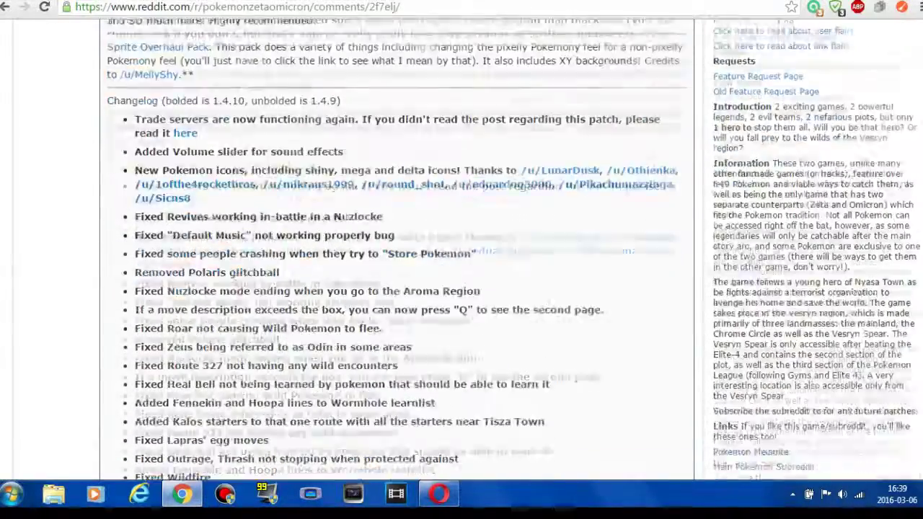
pyautogui.scroll(15, 396, 252)
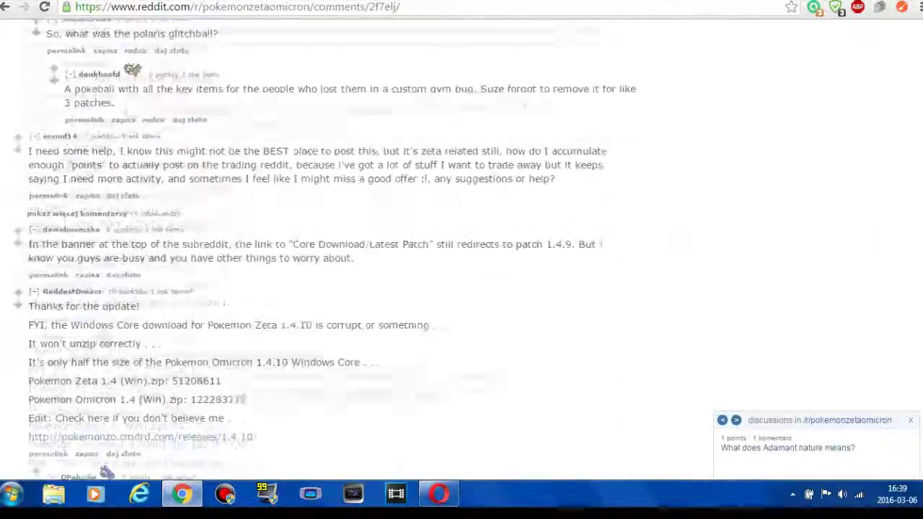
pyautogui.scroll(15, 397, 253)
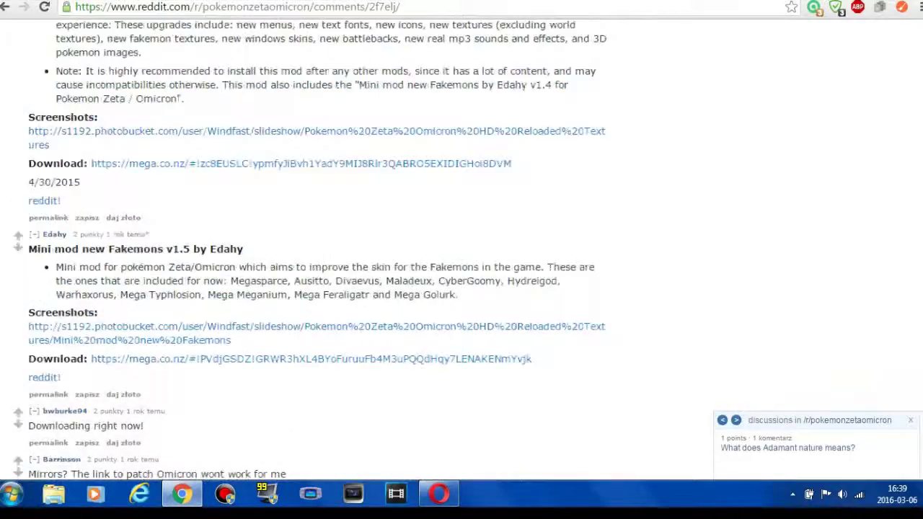
pyautogui.scroll(5, 397, 253)
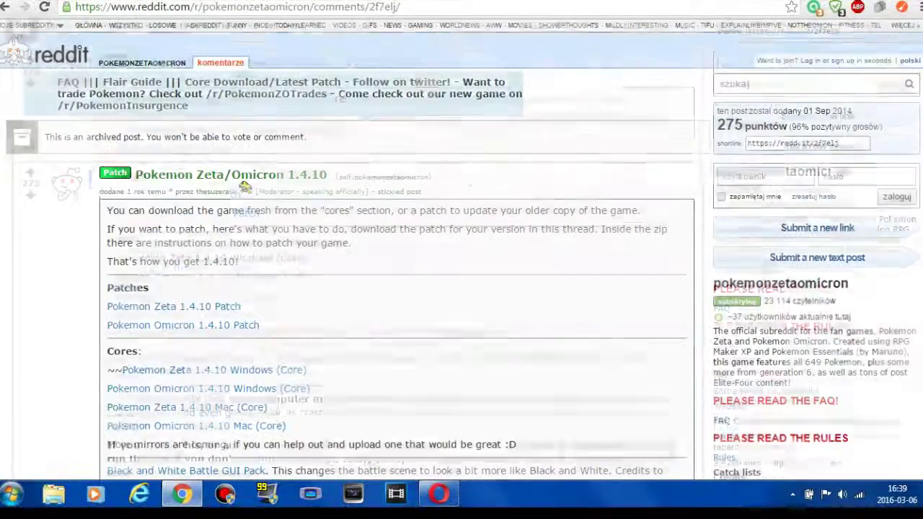
pyautogui.scroll(-2, 396, 253)
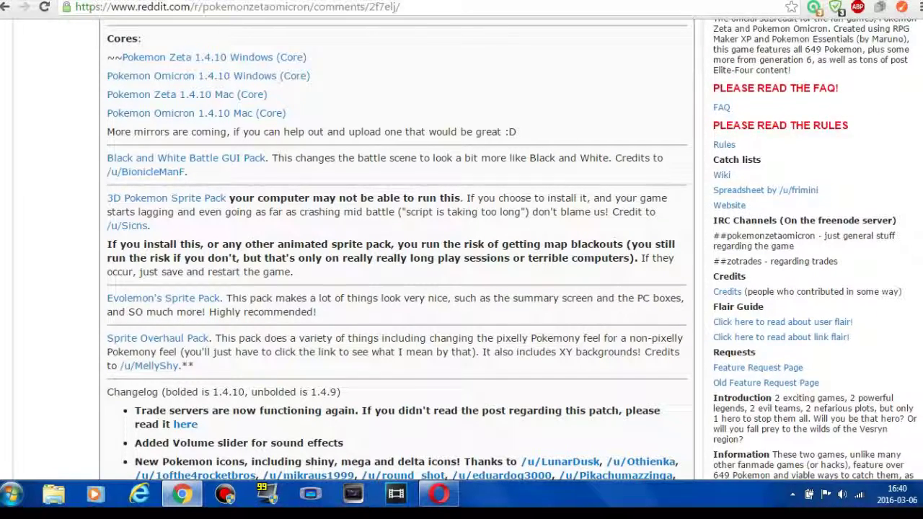
# - Show the desktop and place the Melly's UI Mega Overhaul folder below the BW Menu archive
pyautogui.press('super+d')
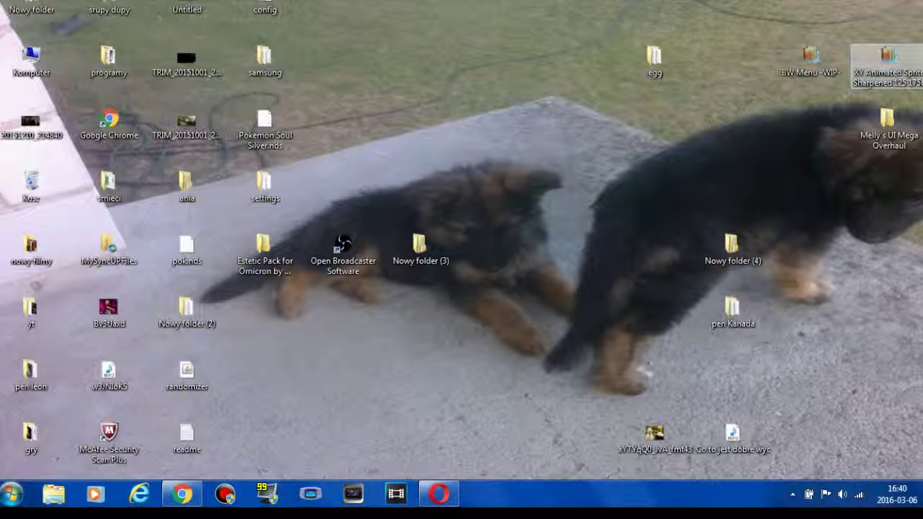
pyautogui.moveTo(887, 124); pyautogui.dragTo(811, 127)
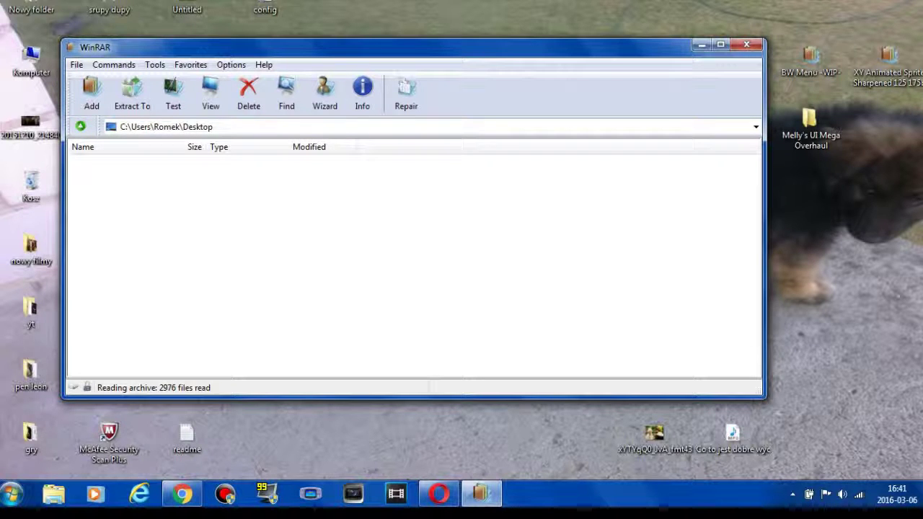
# - Extract the Battlers folder from the XY Animated Sprite Sharpened 125 175b archive to the desktop, and minimize the archive window
pyautogui.click(746, 44)
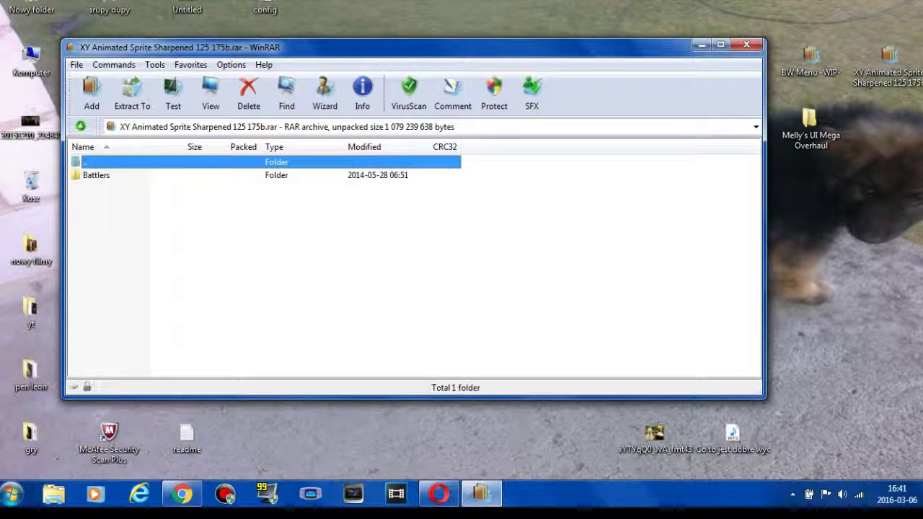
pyautogui.click(96, 176)
pyautogui.click(132, 92)
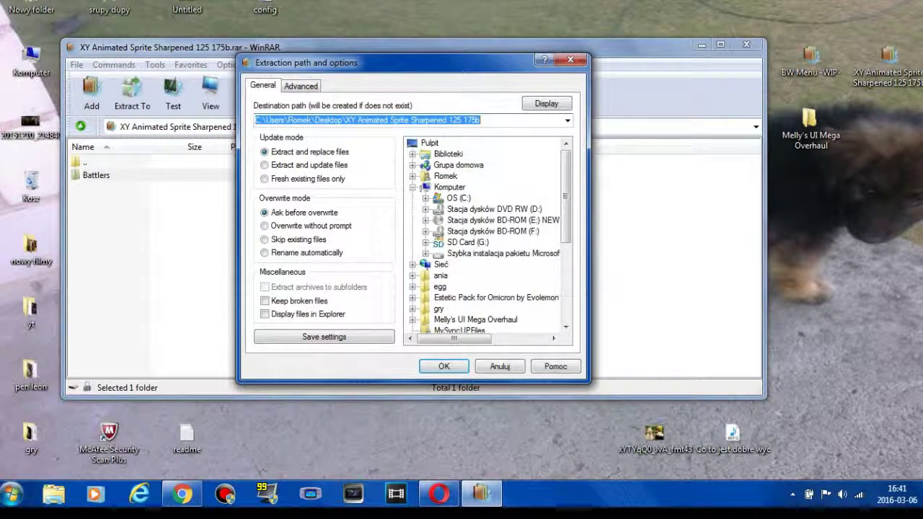
pyautogui.press('Return')
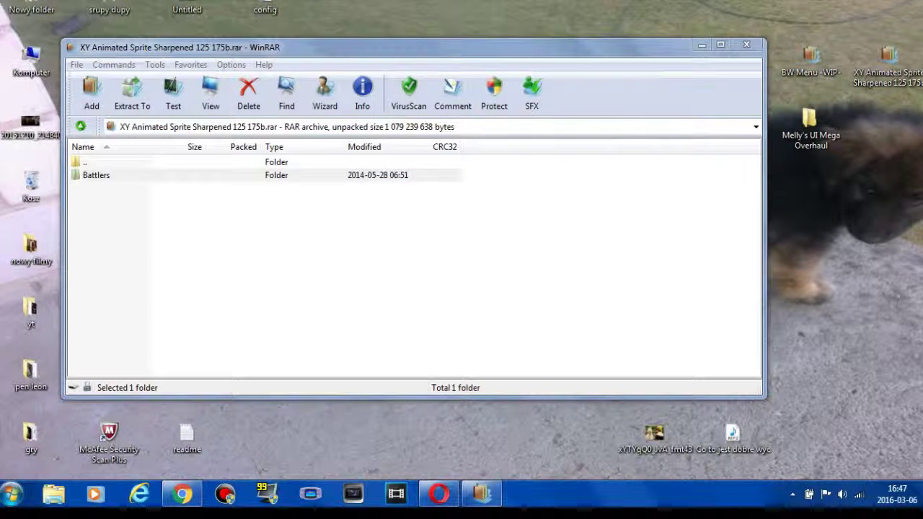
pyautogui.click(702, 45)
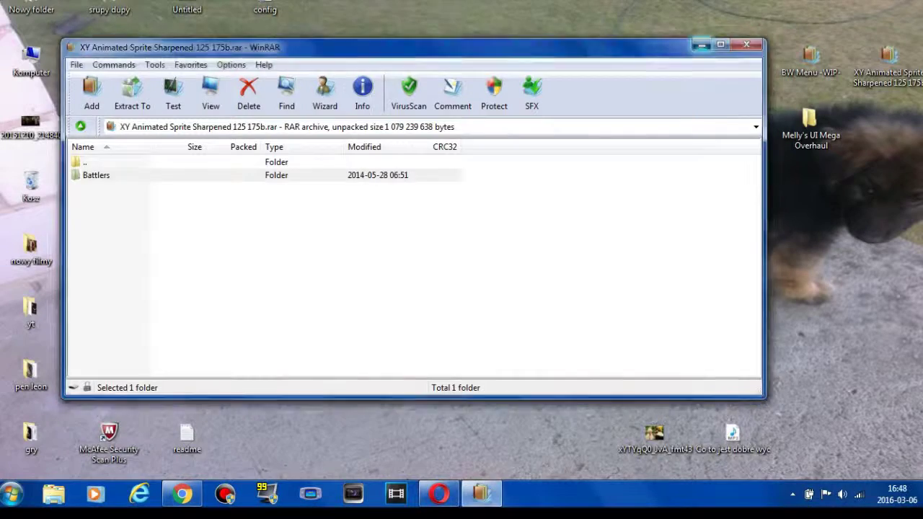
# - Move the extracted Battlers folder to a free spot on the desktop and check the sprites inside it
pyautogui.moveTo(265, 310); pyautogui.dragTo(617, 180)
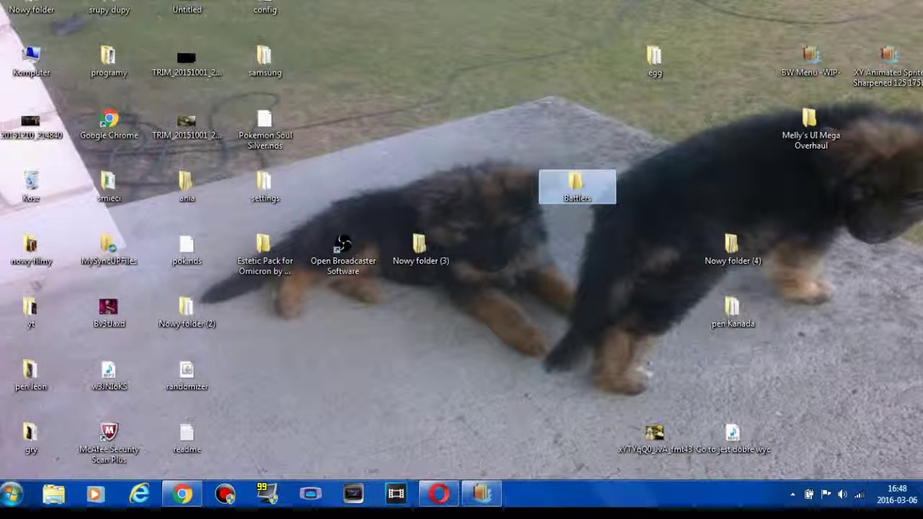
pyautogui.press('Return')
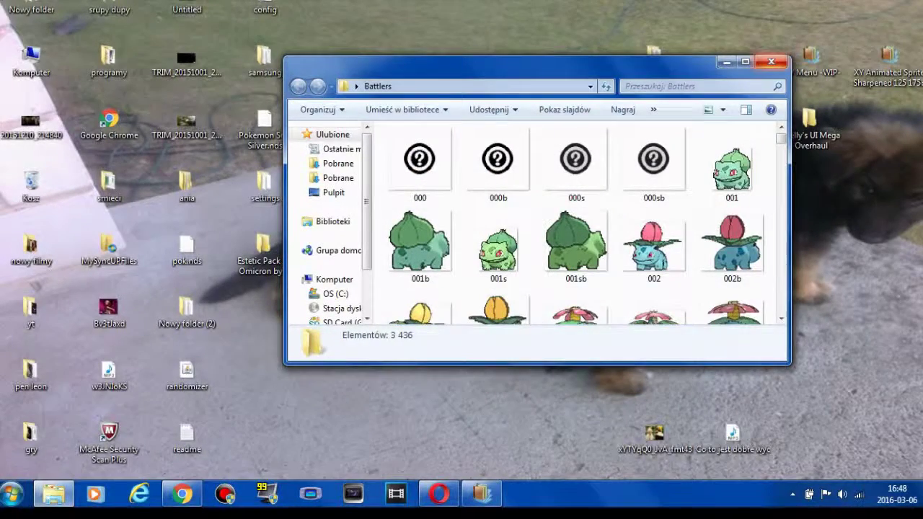
pyautogui.hotkey('alt', 'F4')
# - Open the Pokemon Omicron 1.3.28 game folder inside Nowy folder (2) on the desktop
pyautogui.press('Left')
pyautogui.press('Down')
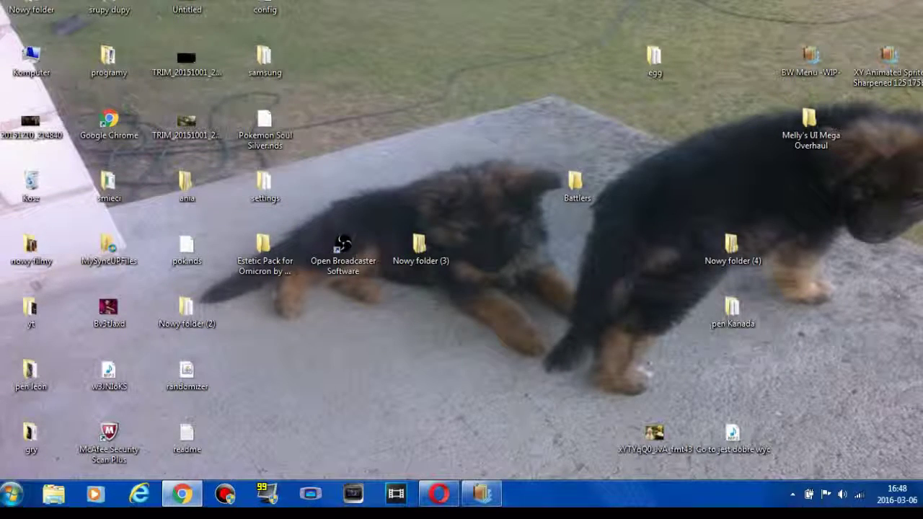
pyautogui.press('Down')
pyautogui.press('Return')
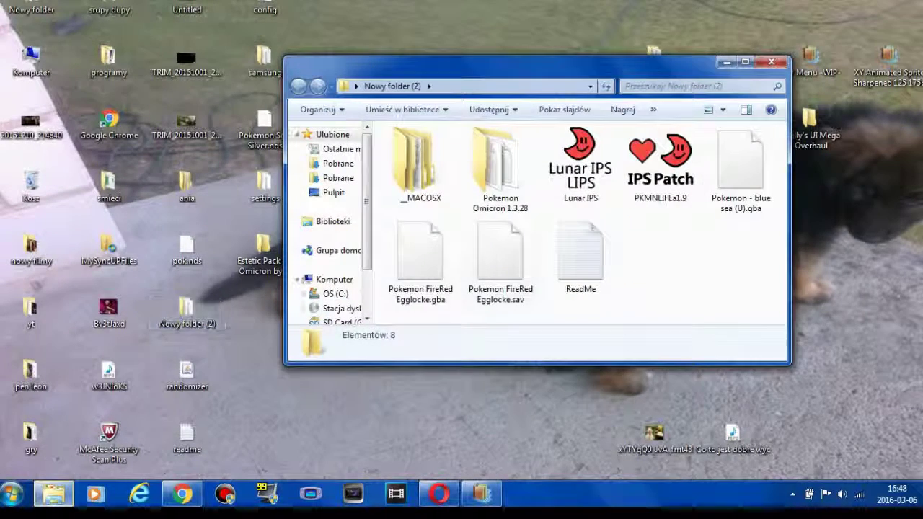
pyautogui.press('Up')
pyautogui.press('Return')
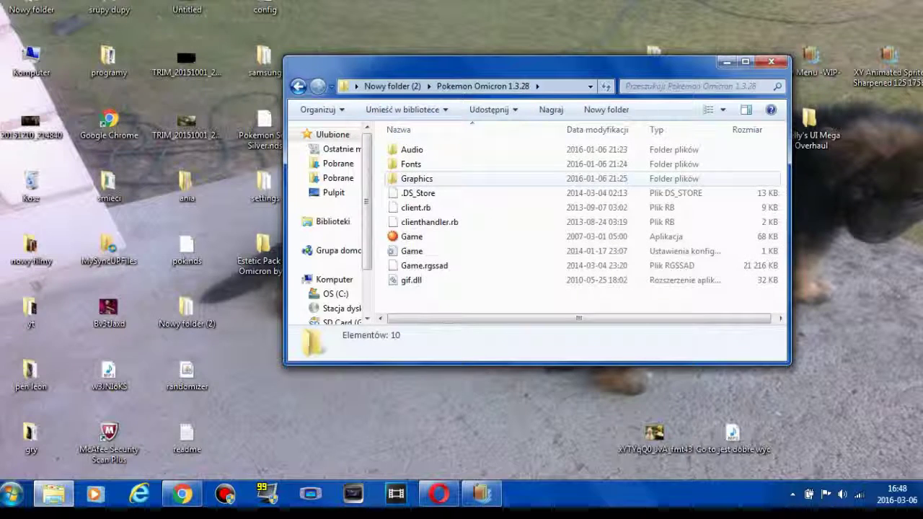
# - Open the game's Graphics folder and locate the Battlers subfolder
pyautogui.press('Down')
pyautogui.press('Up')
pyautogui.press('Up')
pyautogui.press('Up')
pyautogui.press('Up')
pyautogui.press('Up')
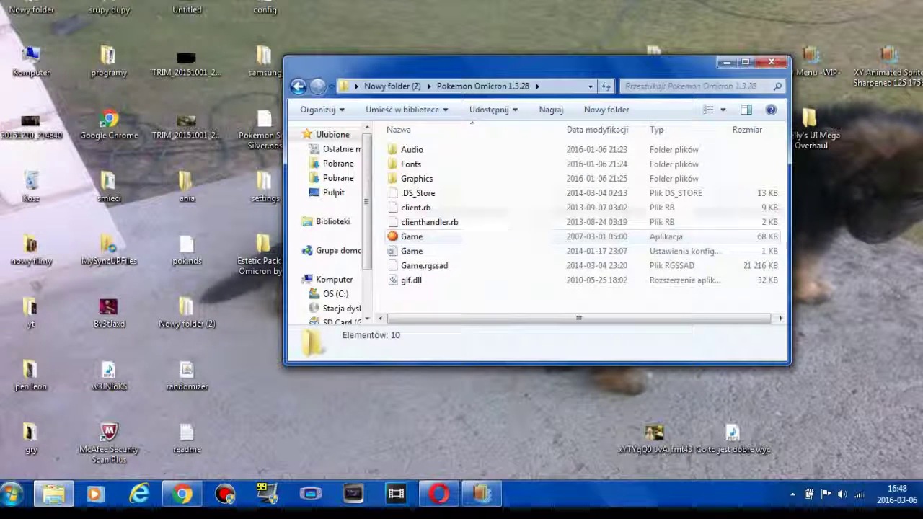
pyautogui.press('Up')
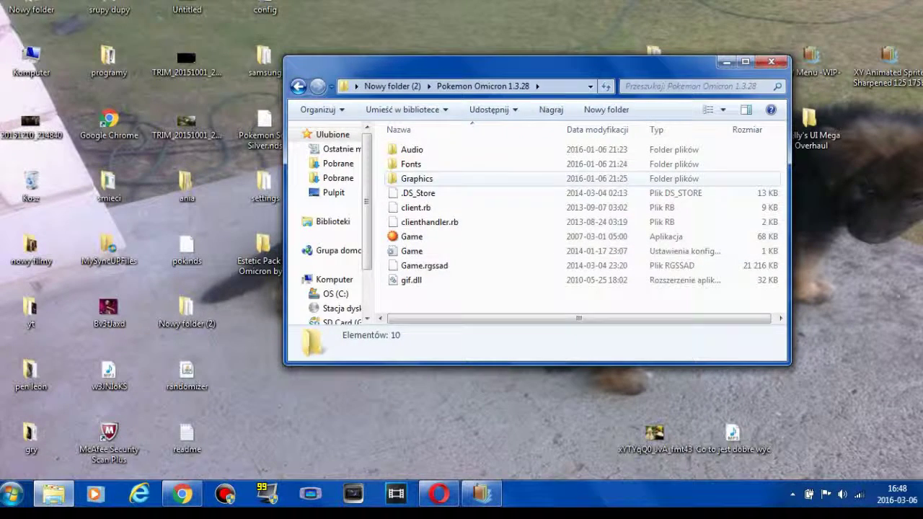
pyautogui.press('Return')
pyautogui.press('Down')
pyautogui.press('Down')
pyautogui.press('Down')
pyautogui.press('Down')
pyautogui.press('Down')
pyautogui.press('Down')
pyautogui.press('Down')
pyautogui.press('Down')
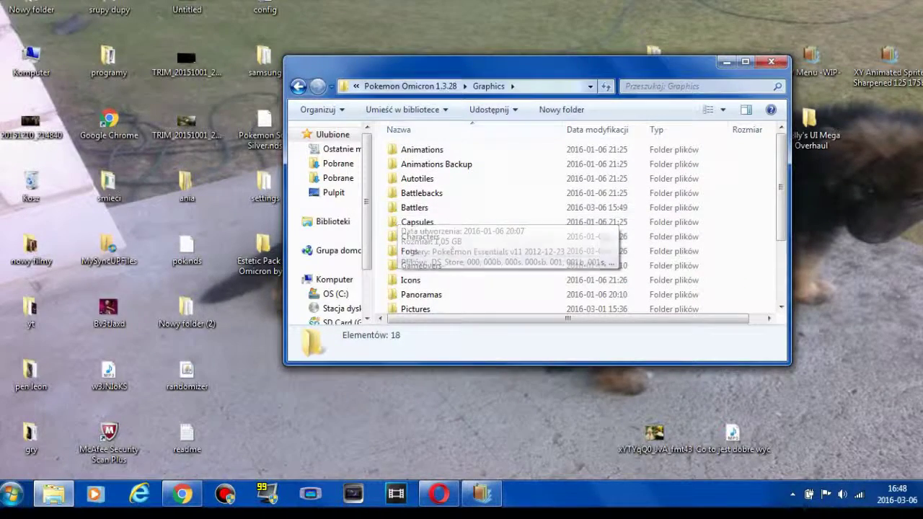
# - Arrange the Graphics window and the desktop's Battlers folder so both are accessible side by side
pyautogui.moveTo(447, 65); pyautogui.dragTo(215, 39)
pyautogui.moveTo(182, 181); pyautogui.dragTo(637, 201)
pyautogui.moveTo(647, 164); pyautogui.dragTo(652, 247)
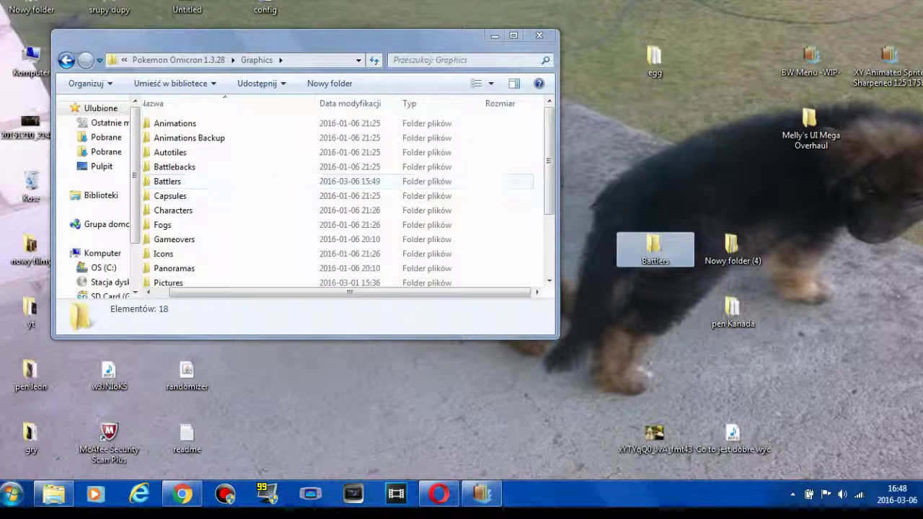
# - Open the Melly's UI Mega Overhaul folder beside the game's Graphics folder, compare their subfolders, and close the overhaul folder
pyautogui.doubleClick(809, 123)
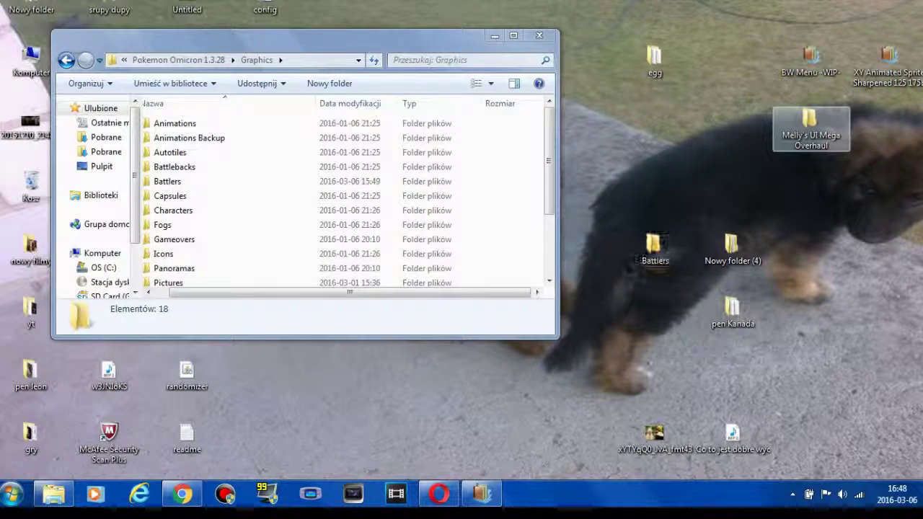
pyautogui.moveTo(288, 54); pyautogui.dragTo(684, 47)
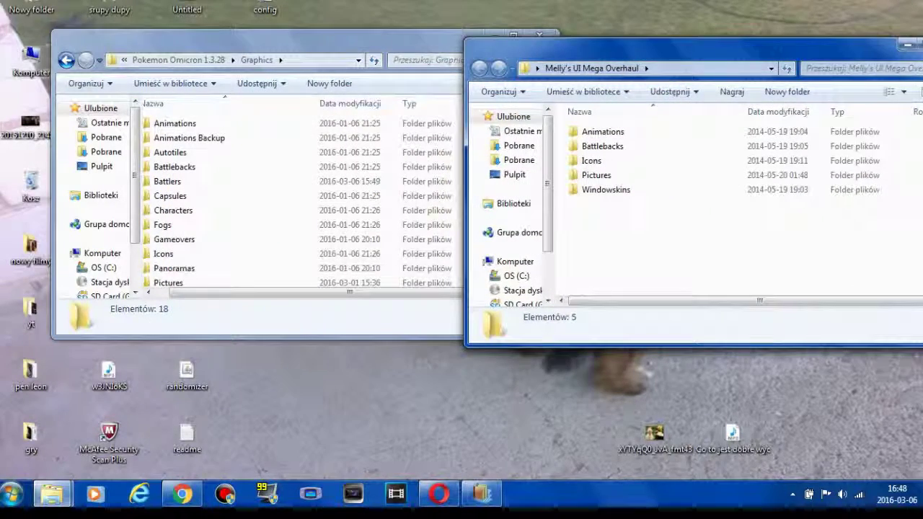
pyautogui.click(175, 59)
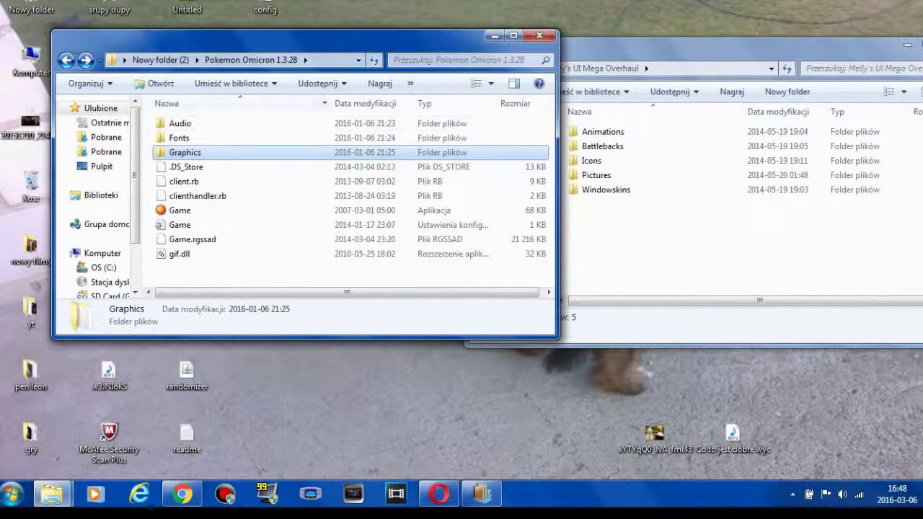
pyautogui.doubleClick(267, 152)
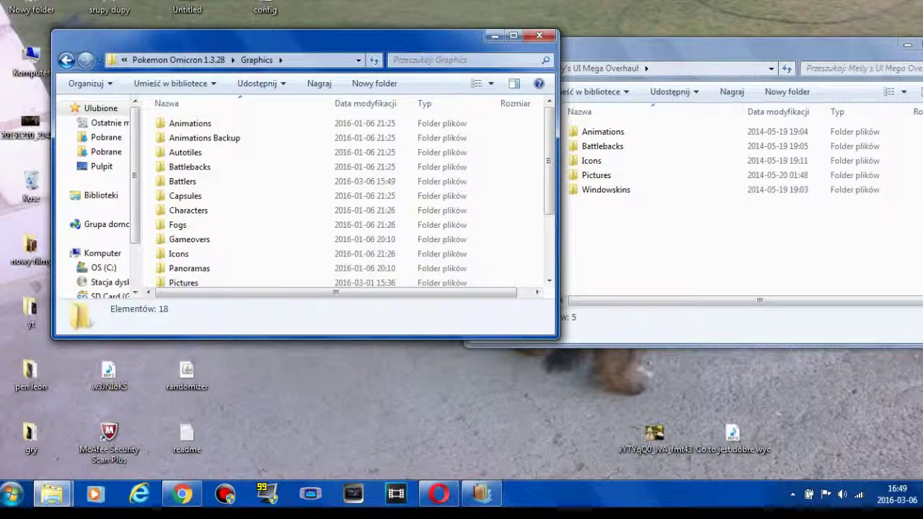
pyautogui.moveTo(617, 240); pyautogui.dragTo(630, 273)
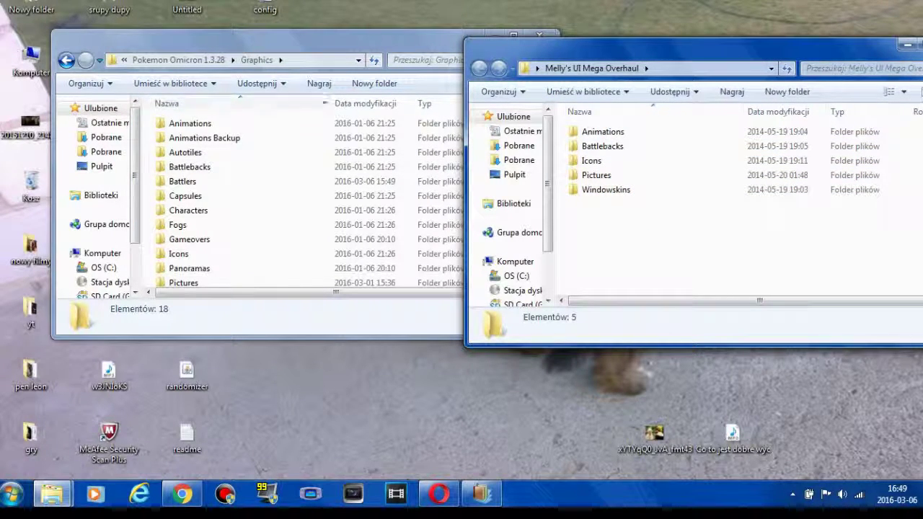
pyautogui.hotkey('alt', 'Tab')
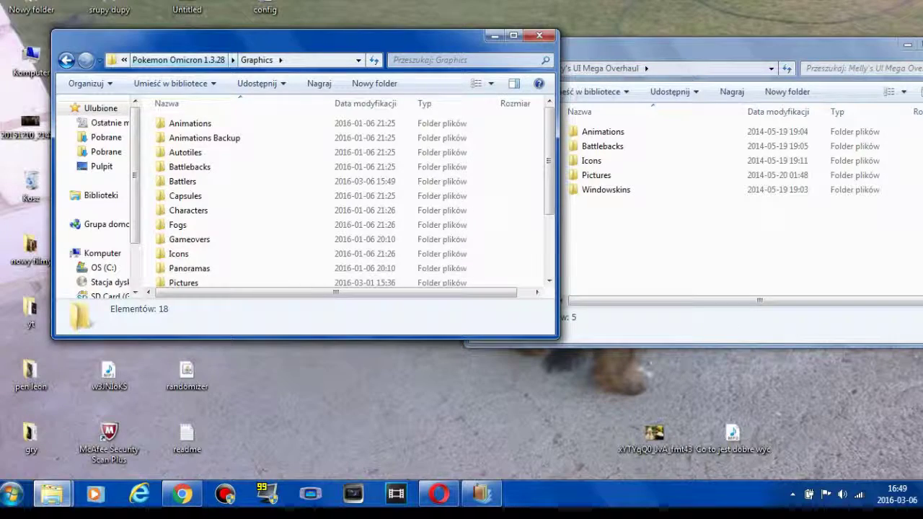
pyautogui.hotkey('alt', 'Tab')
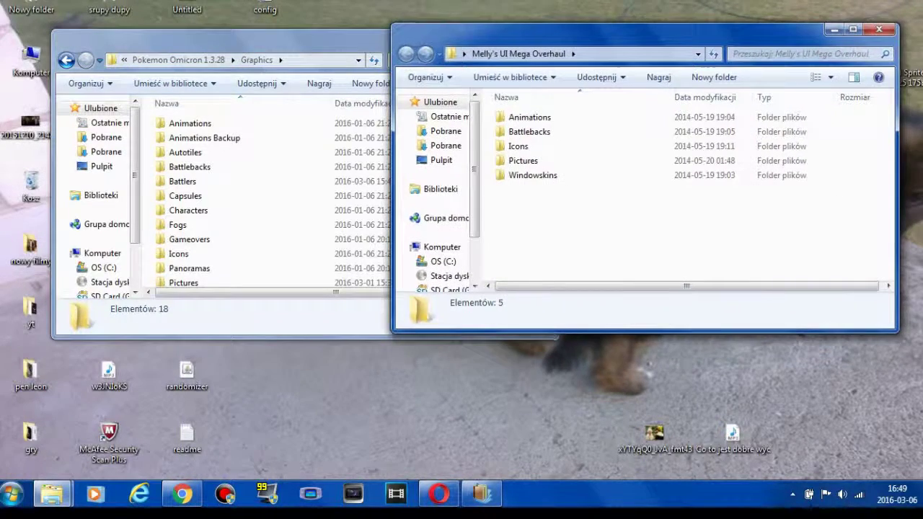
pyautogui.hotkey('alt', 'F4')
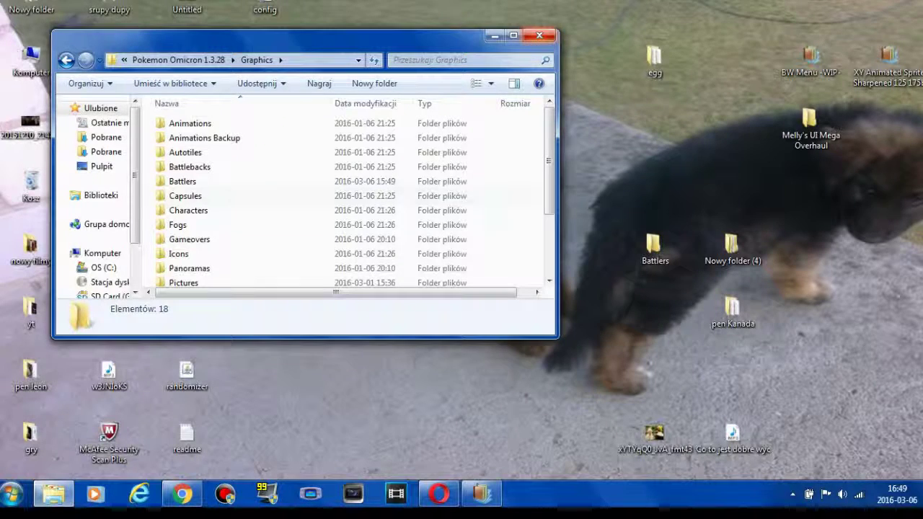
# - Return to the Pokemon Omicron 1.3.28 folder and launch the Game application
pyautogui.press('BackSpace')
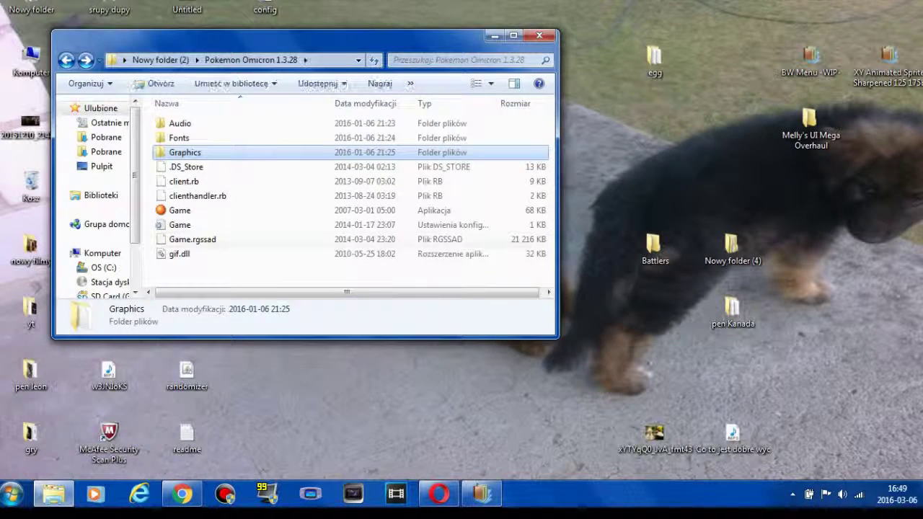
pyautogui.press('Down')
pyautogui.press('Down')
pyautogui.press('Down')
pyautogui.press('Down')
pyautogui.press('Return')
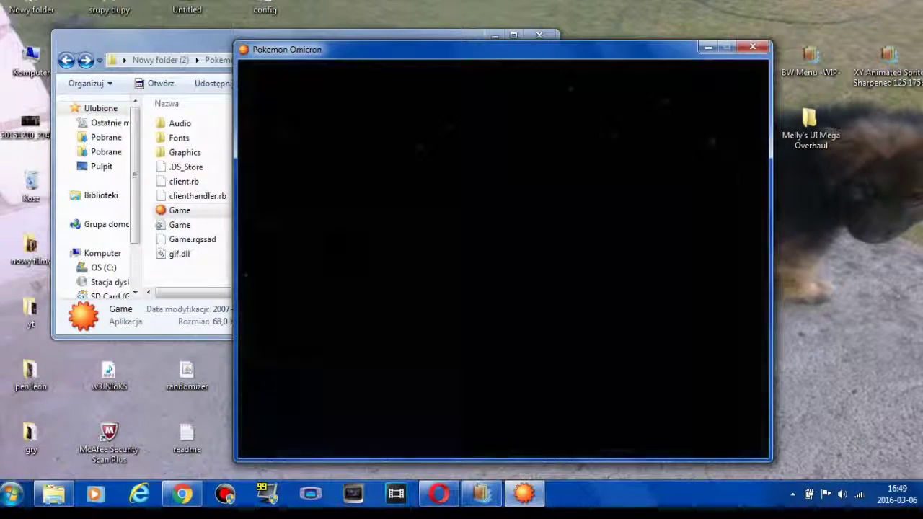
# - Advance through the startup font notices and continue the existing saved game in Naragex Forest
pyautogui.press('Return')
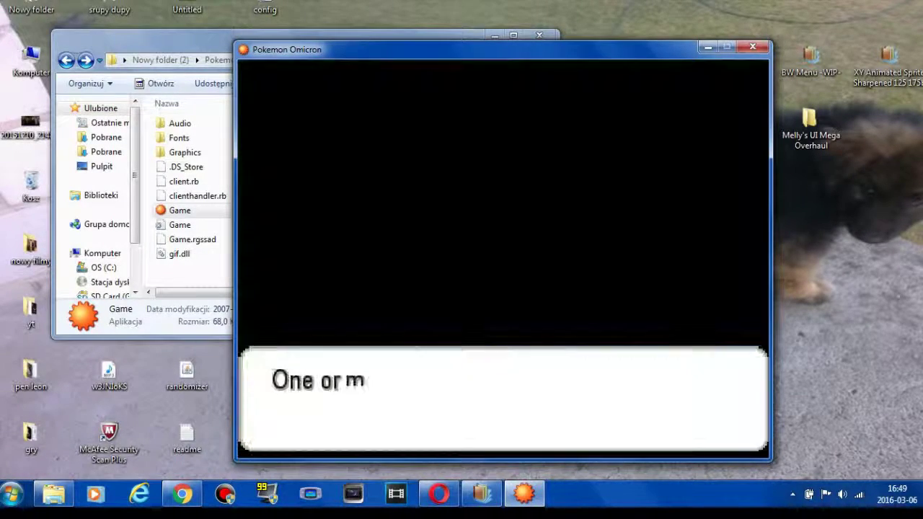
pyautogui.press('Return')
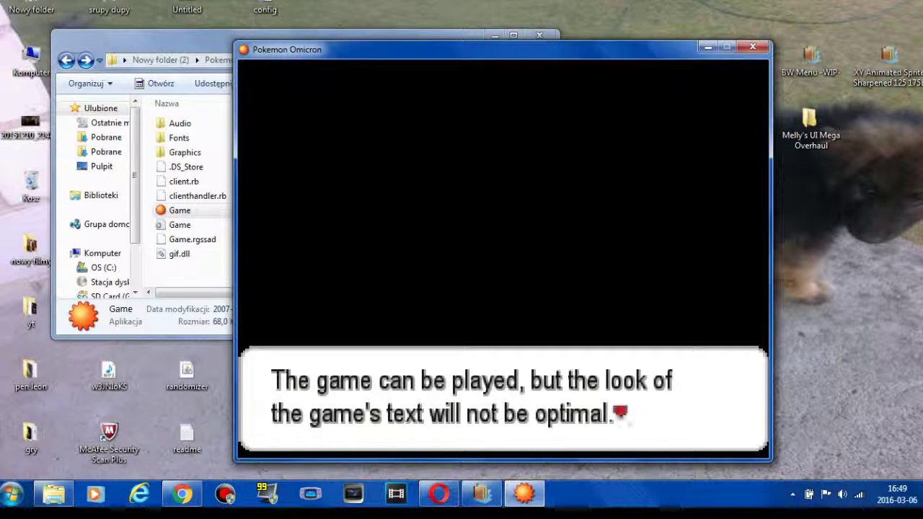
pyautogui.press('Return')
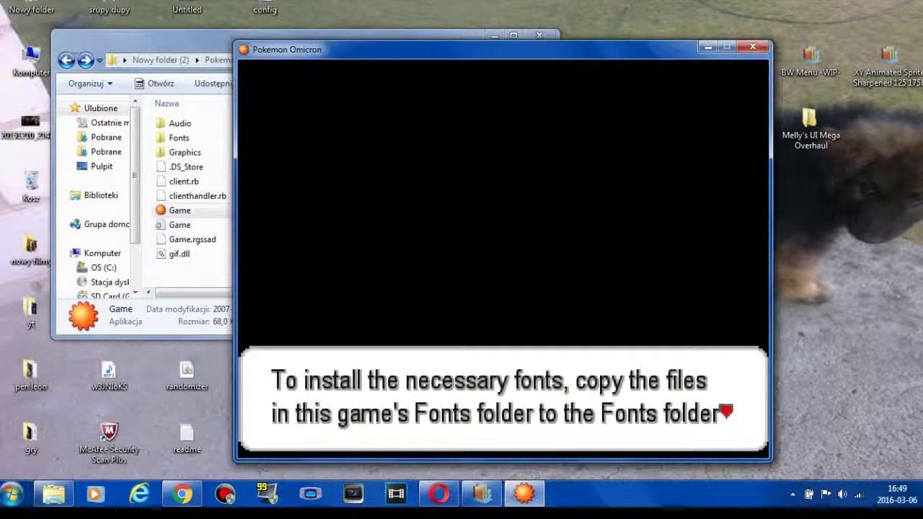
pyautogui.press('Return')
pyautogui.press('Return')
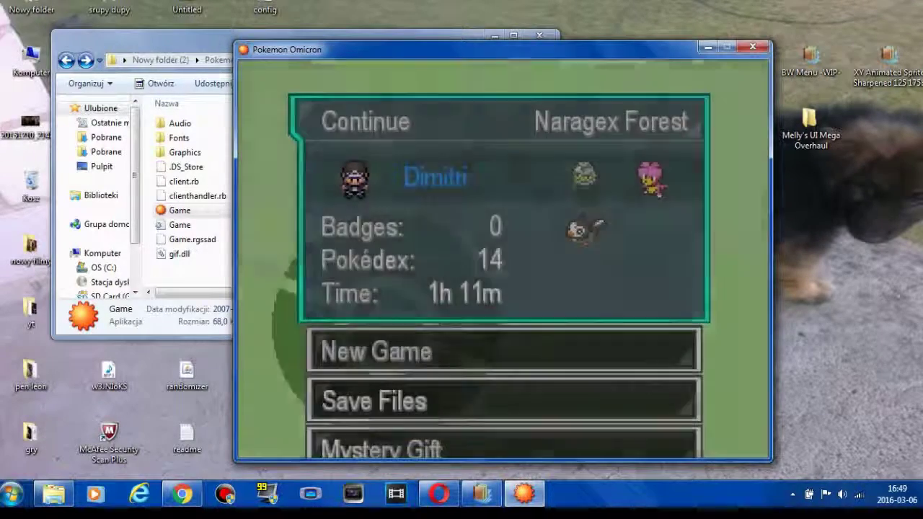
pyautogui.press('Return')
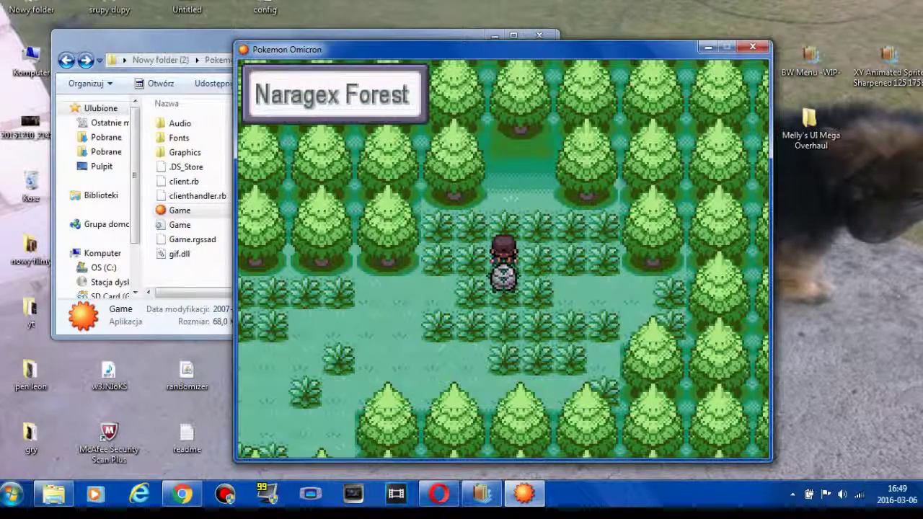
# - Walk the character back and forth through the tall forest grass to trigger a wild Pokemon battle
pyautogui.press('Right')
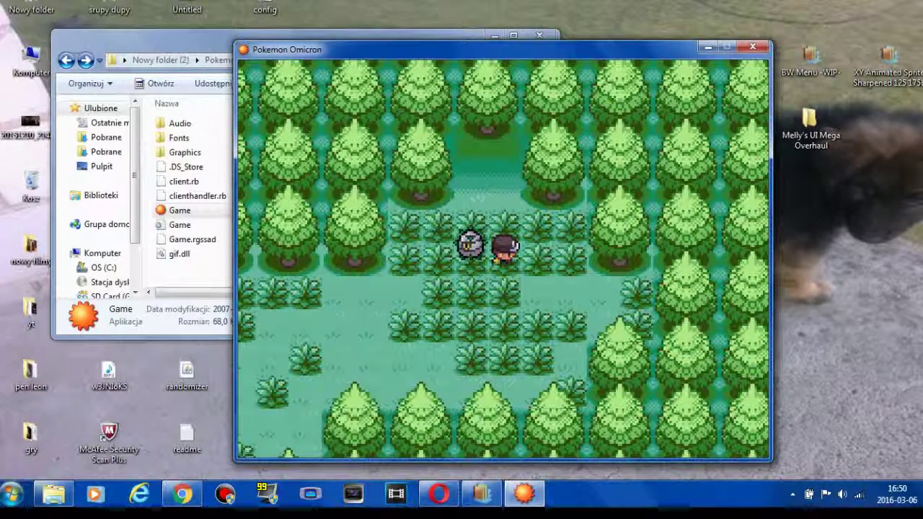
pyautogui.press('Left')
pyautogui.press('Left')
pyautogui.press('Left')
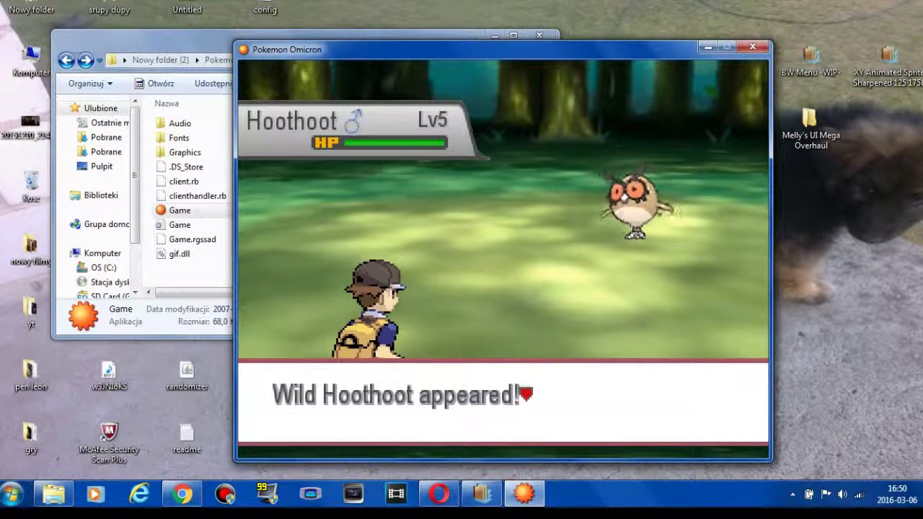
# - Send out Ferroseed against the wild Hoothoot and choose Rollout as its attack
pyautogui.press('Return')
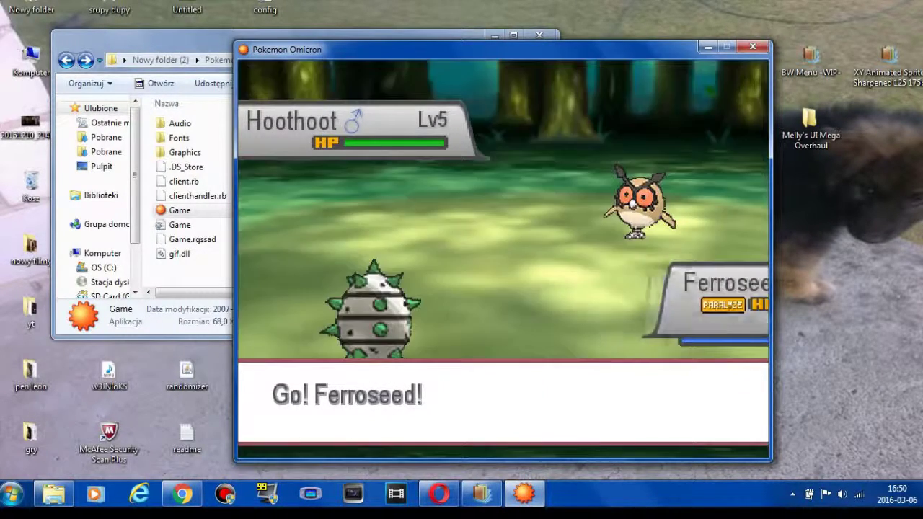
pyautogui.press('Return')
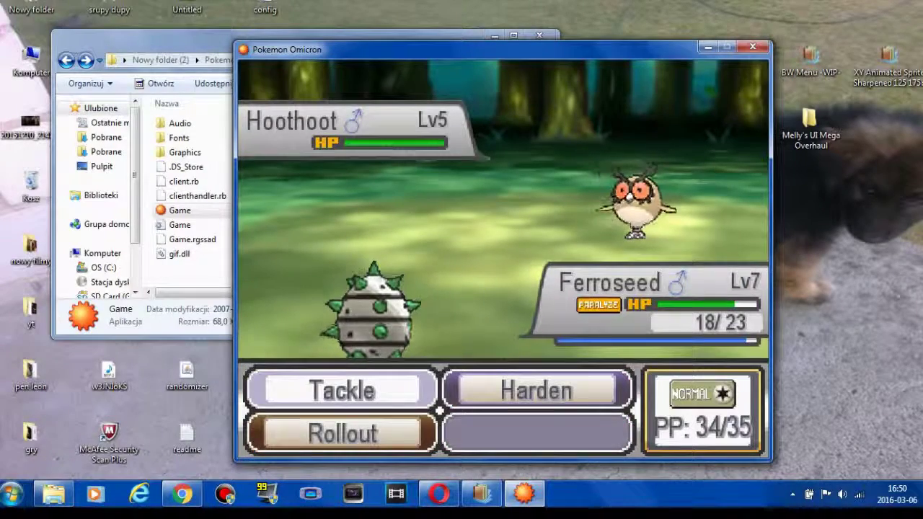
pyautogui.press('Down')
pyautogui.press('Return')
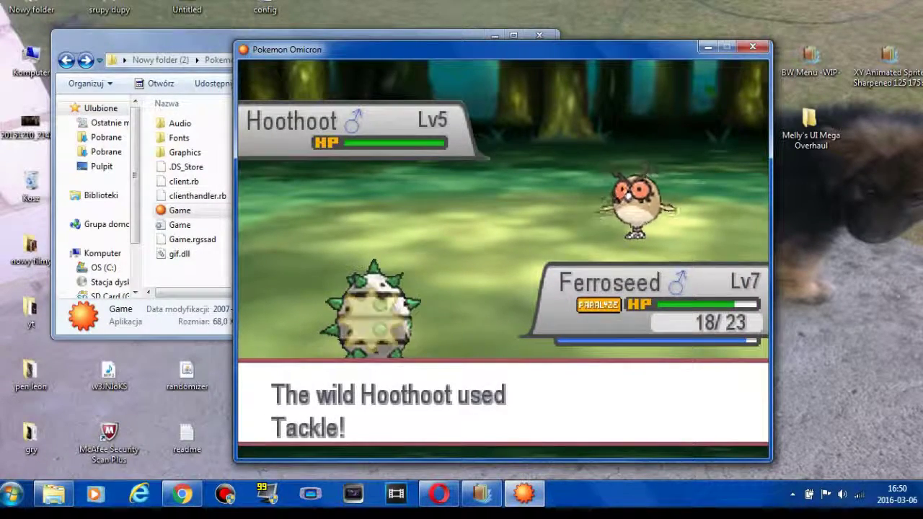